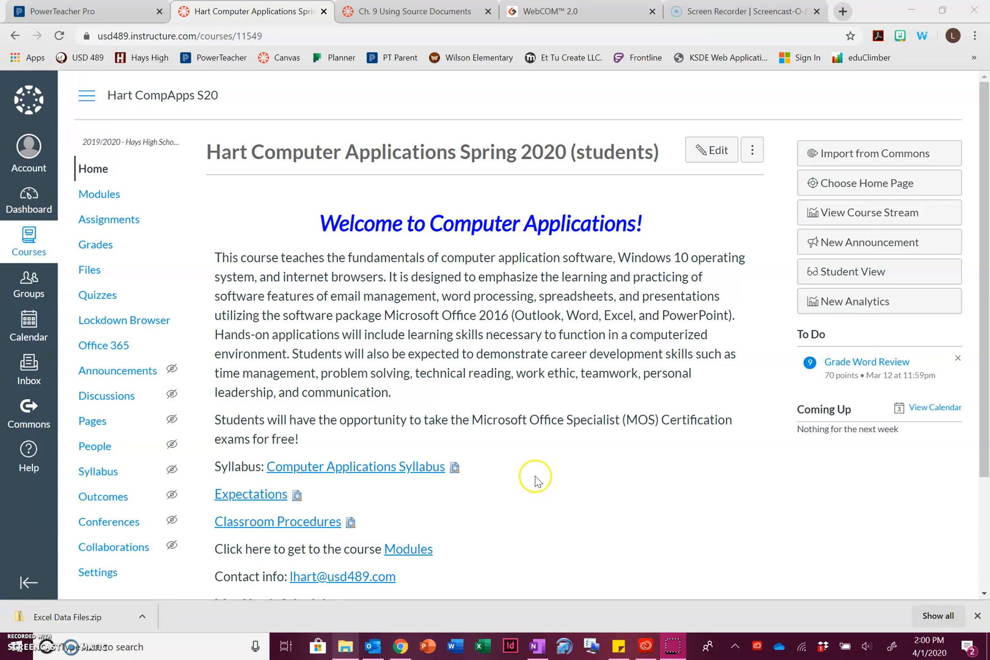
Step: Clear the open windows off the desktop and open the Computer Apps G2 folder
click(906, 11)
click(906, 10)
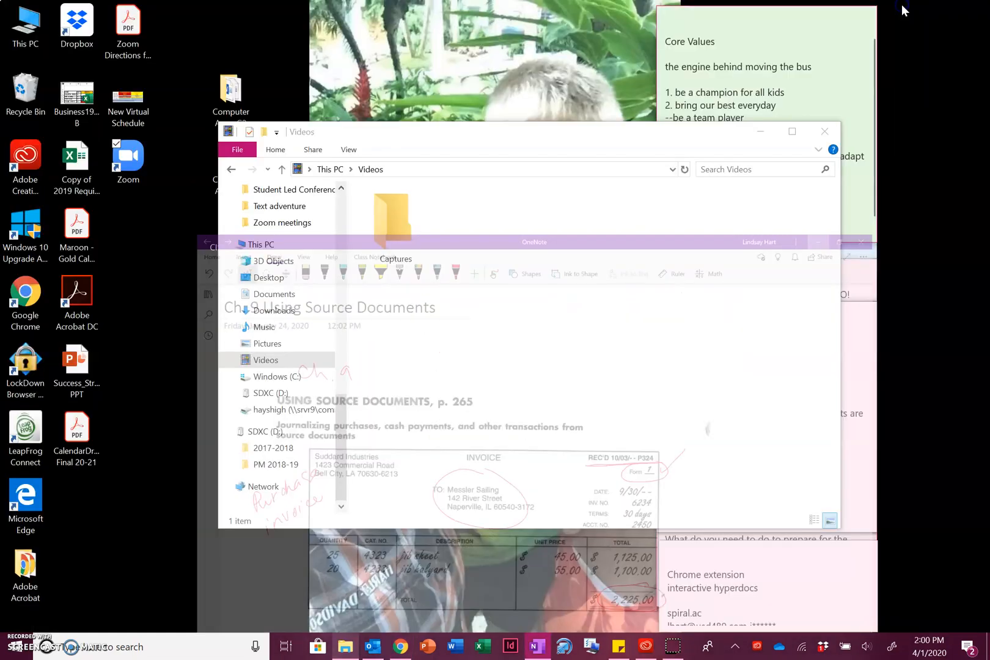
click(835, 138)
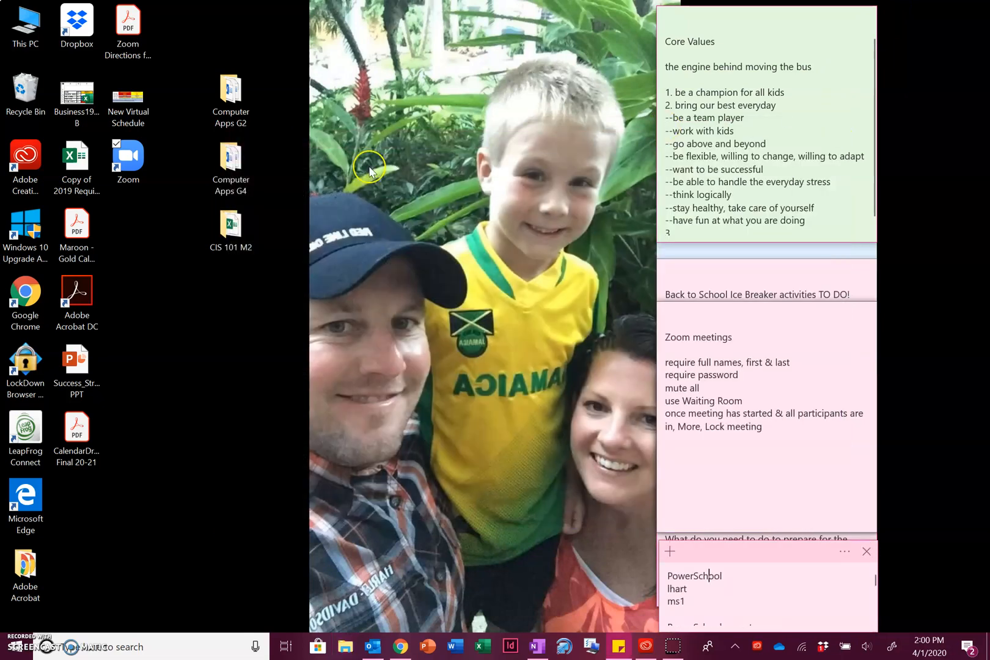
click(244, 92)
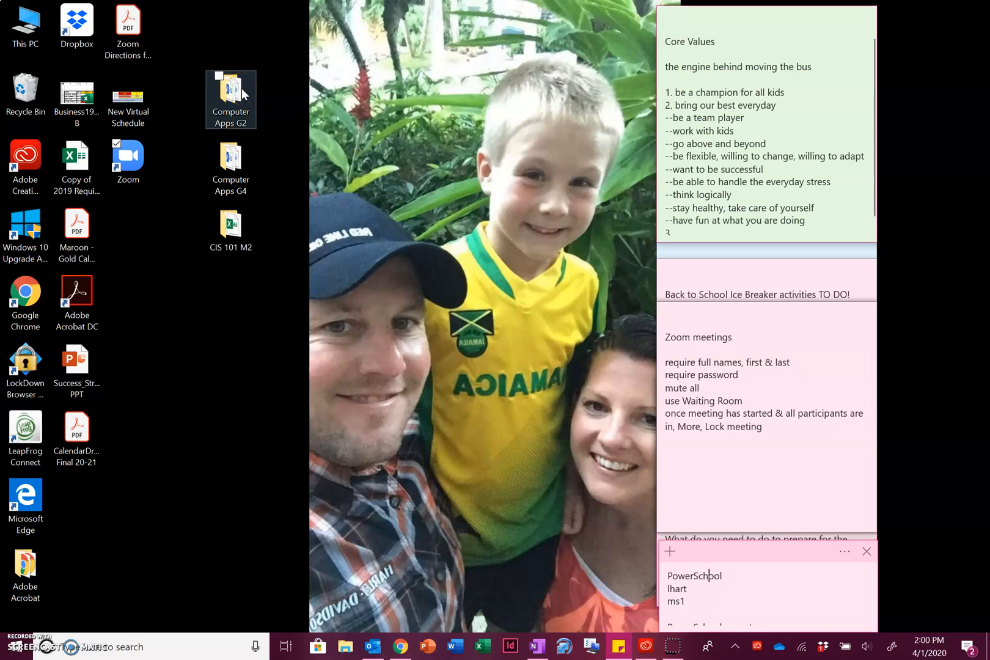
double_click(241, 88)
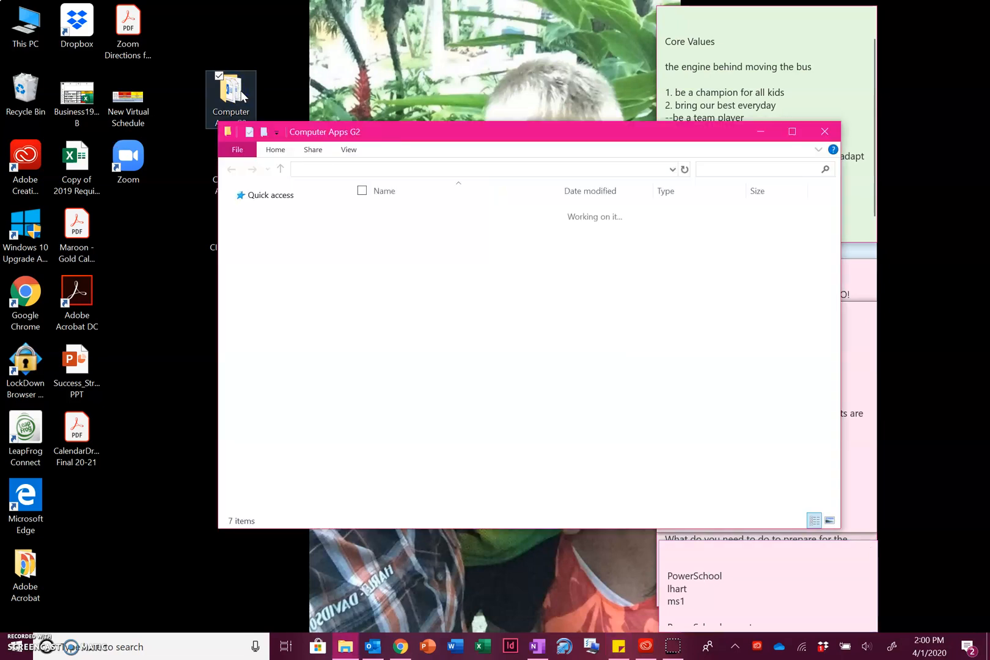
Step: Delete the Word Data Files folder and all the Word documents from the Computer Apps G2 folder
click(359, 218)
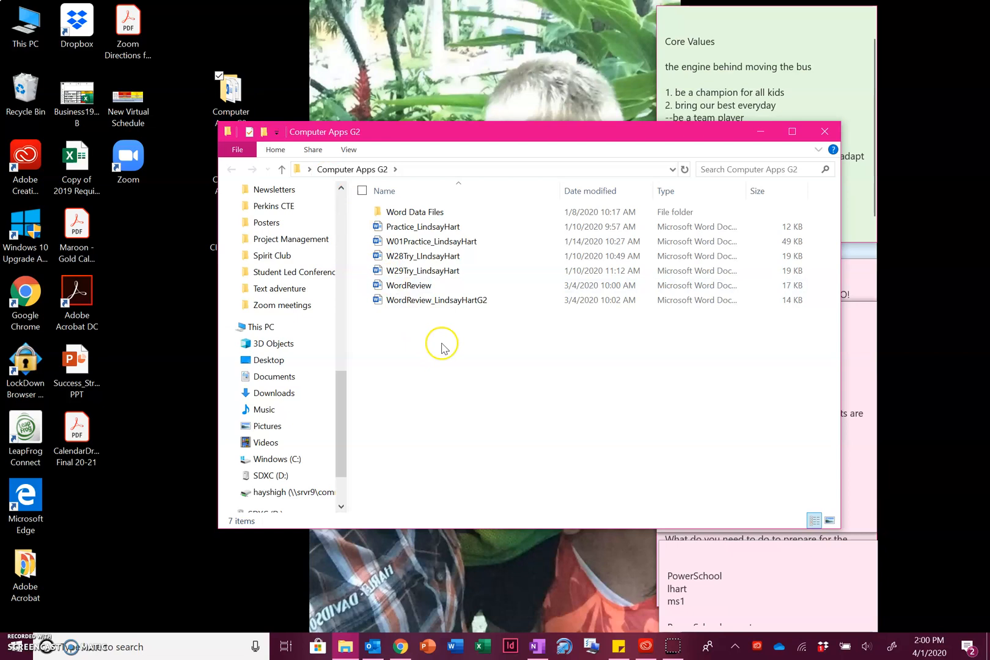
drag(470, 342, 435, 215)
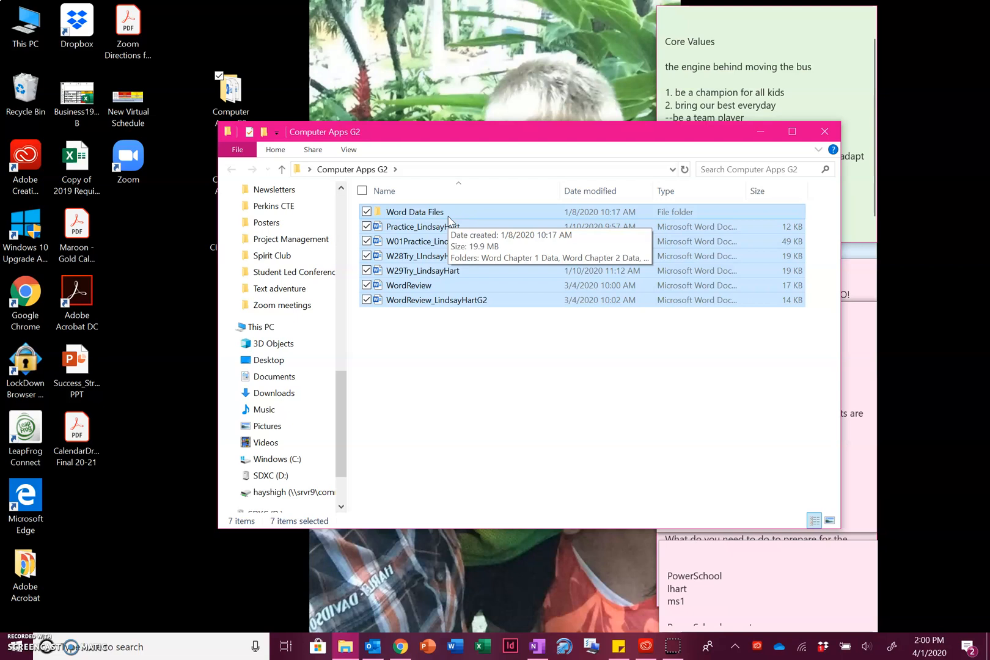
key(Delete)
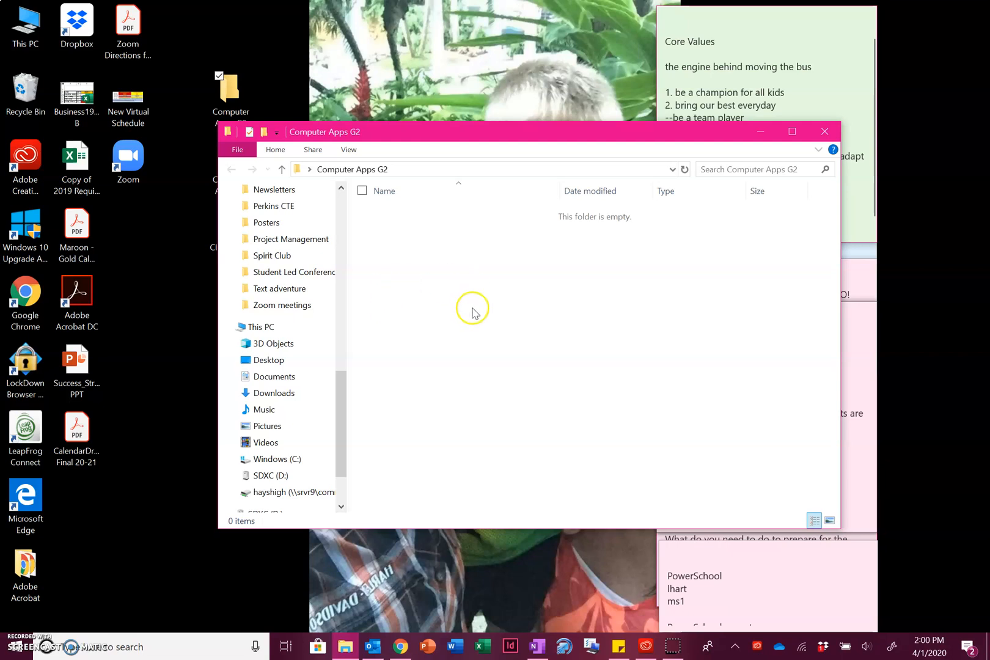
Step: Switch to Chrome and open Excel Data Files.zip from the General Information section of the course modules
click(400, 648)
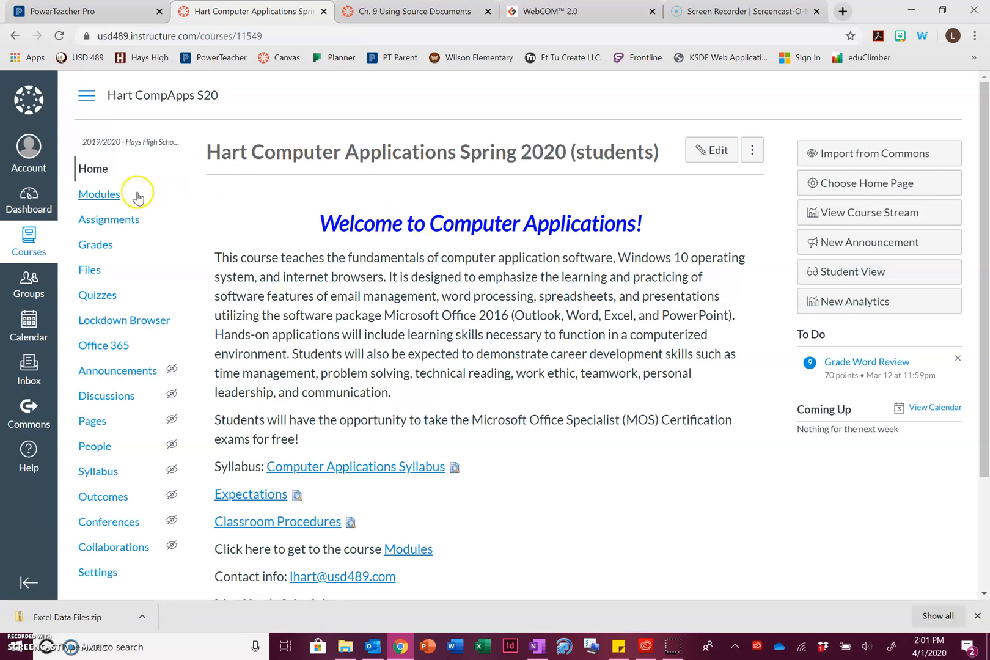
click(99, 194)
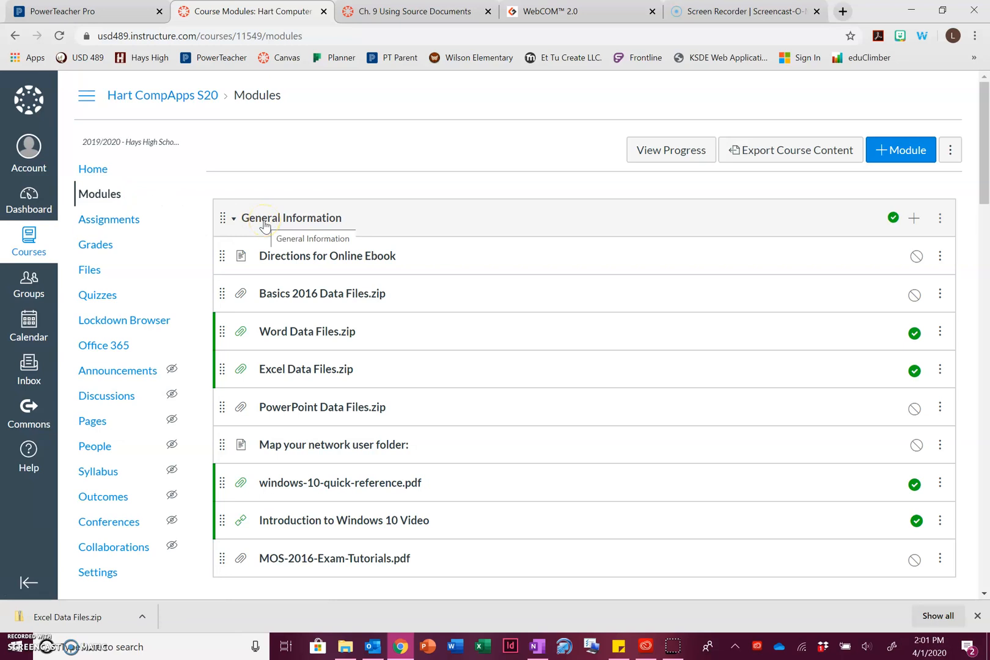
scroll(281, 238, down, 2)
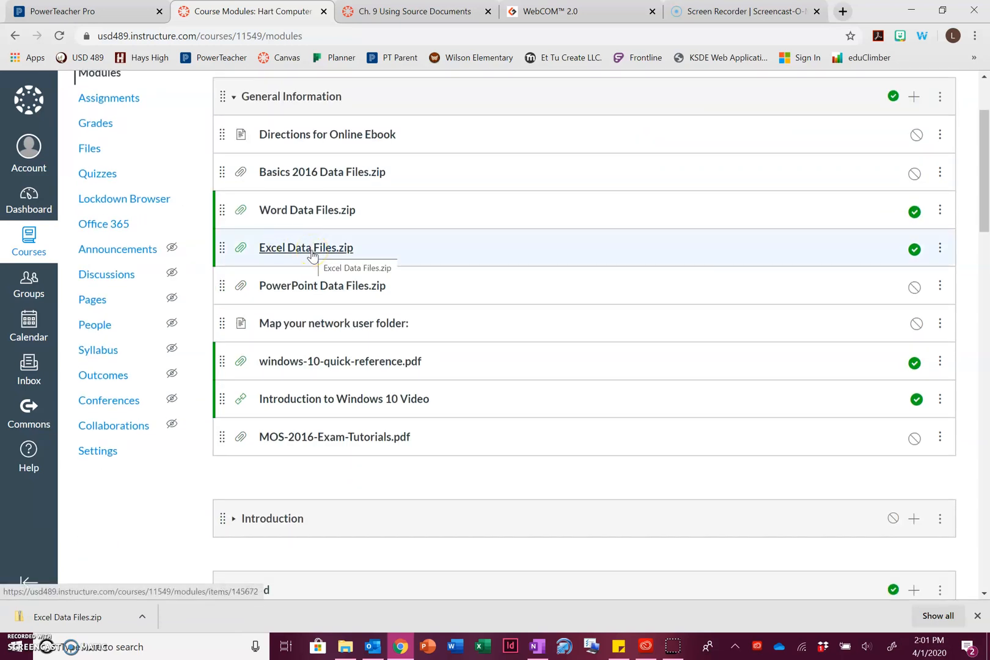
click(310, 255)
click(358, 256)
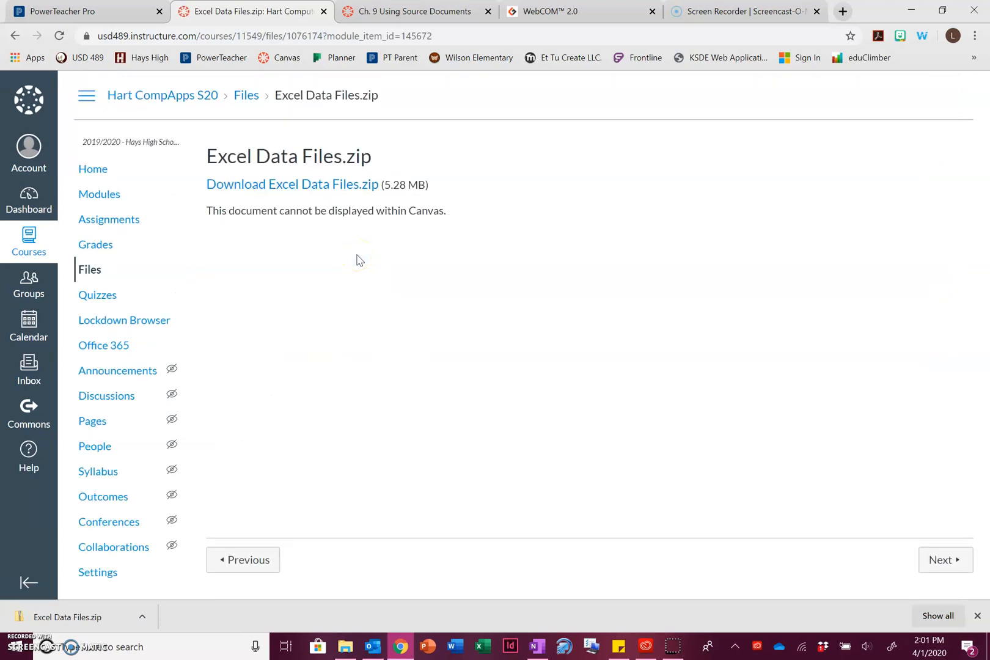
Step: Show the downloaded Excel Data Files.zip in the Downloads folder
click(277, 187)
click(143, 617)
click(165, 575)
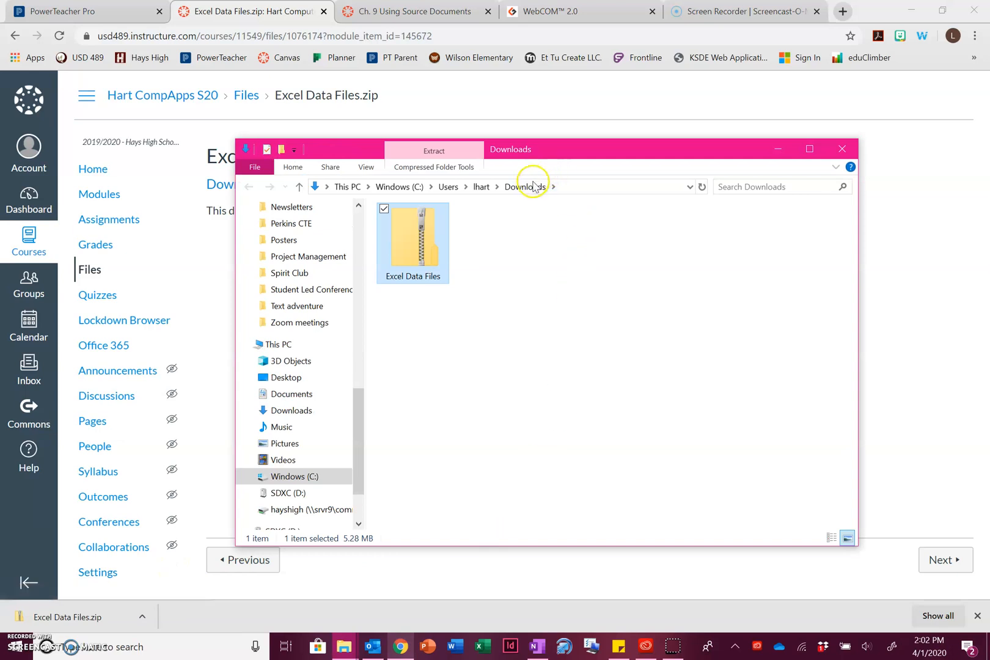
Step: Extract all of the Excel Data Files zip into the Computer Apps G2 folder on the Desktop
click(423, 249)
right_click(423, 247)
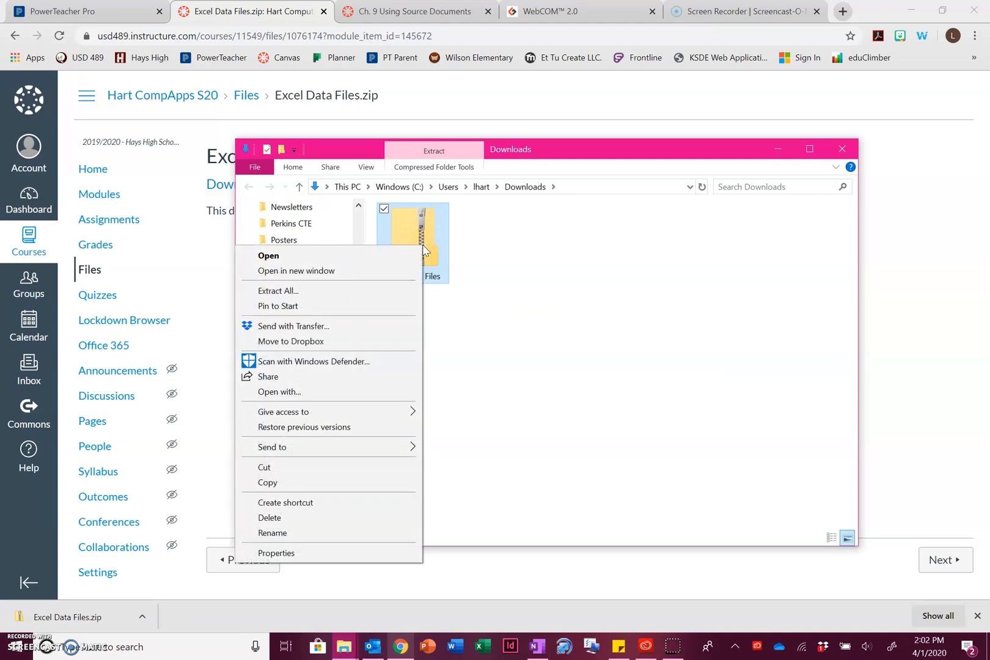
click(356, 290)
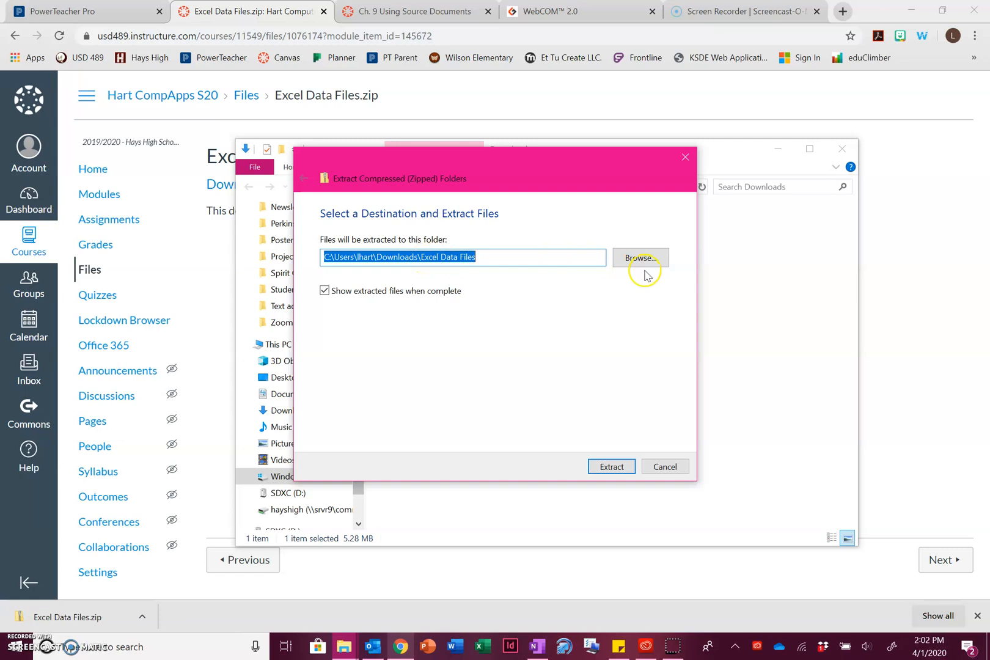
click(635, 254)
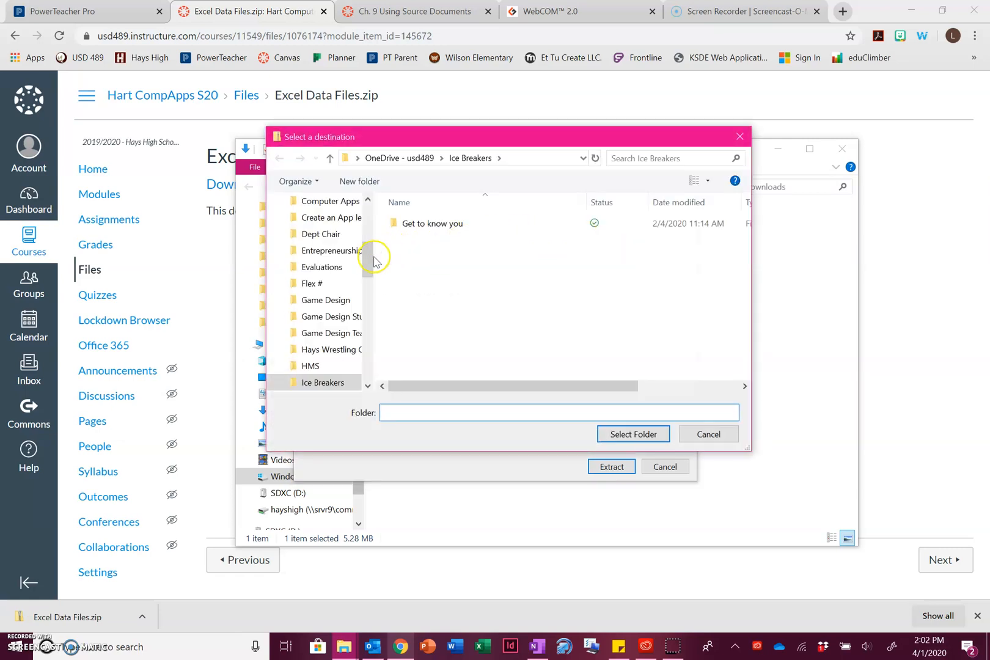
scroll(372, 273, down, 1)
drag(372, 273, 373, 341)
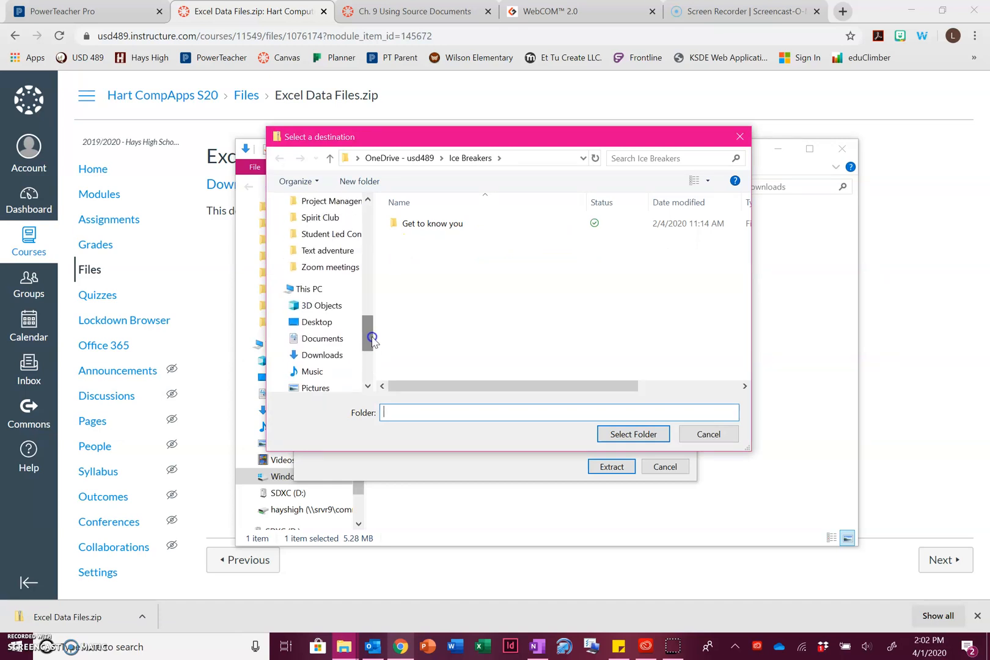
click(325, 329)
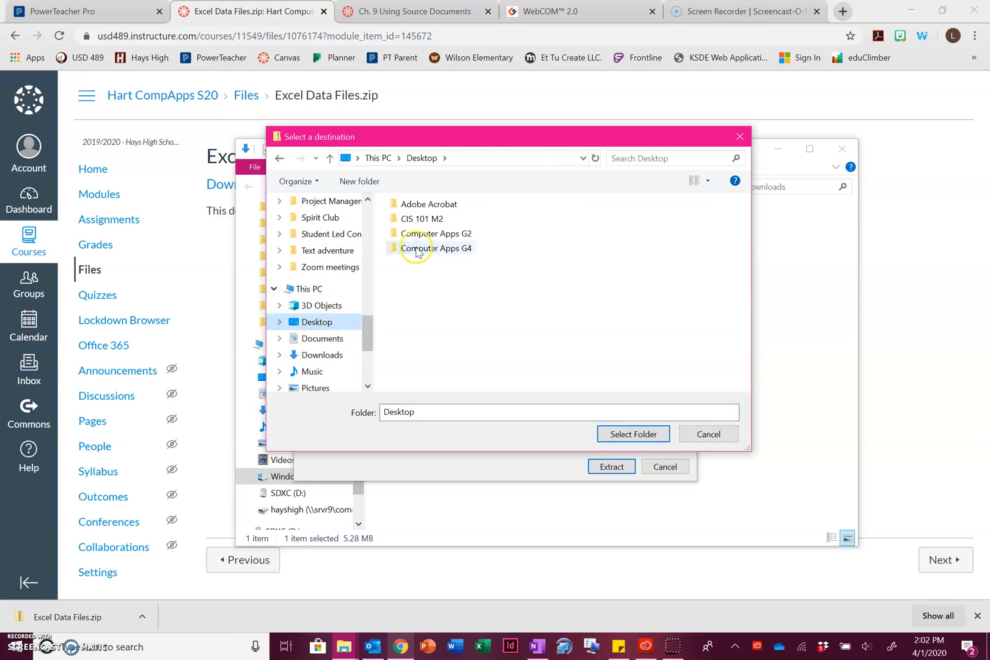
double_click(467, 235)
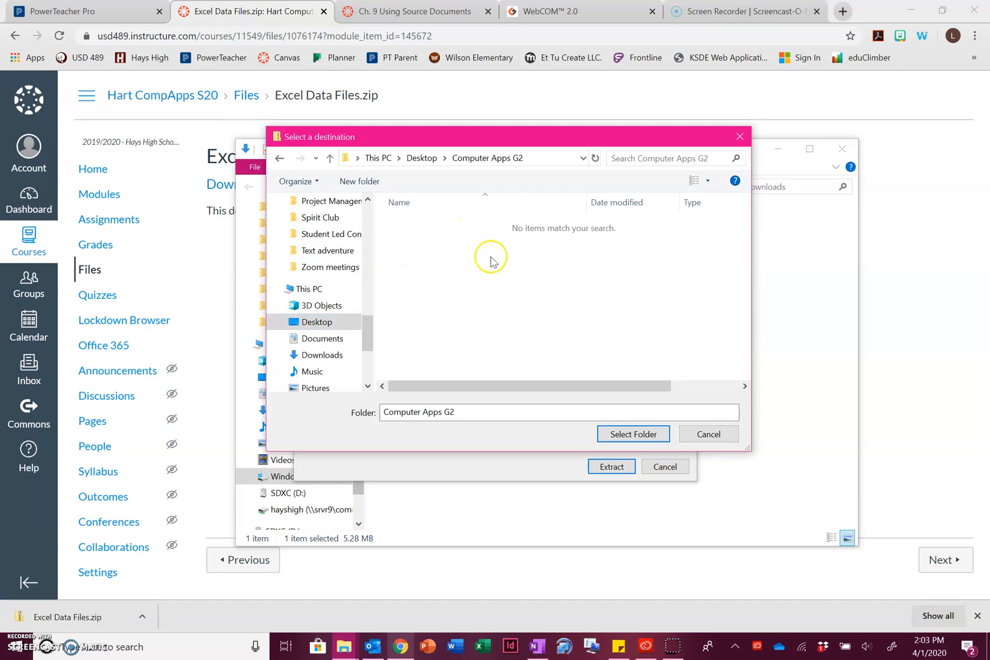
click(634, 435)
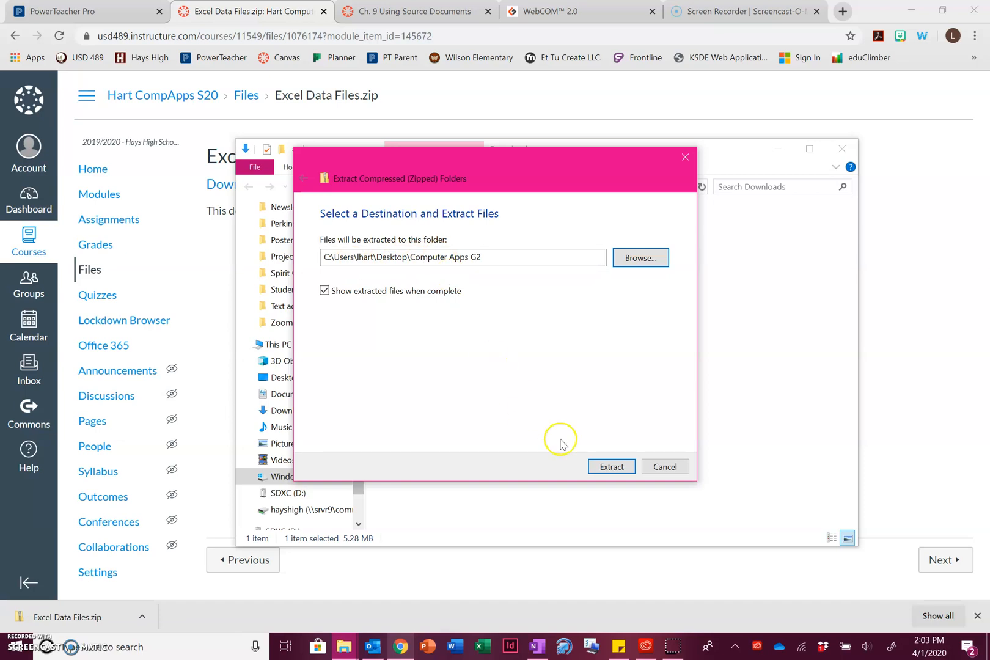
click(609, 469)
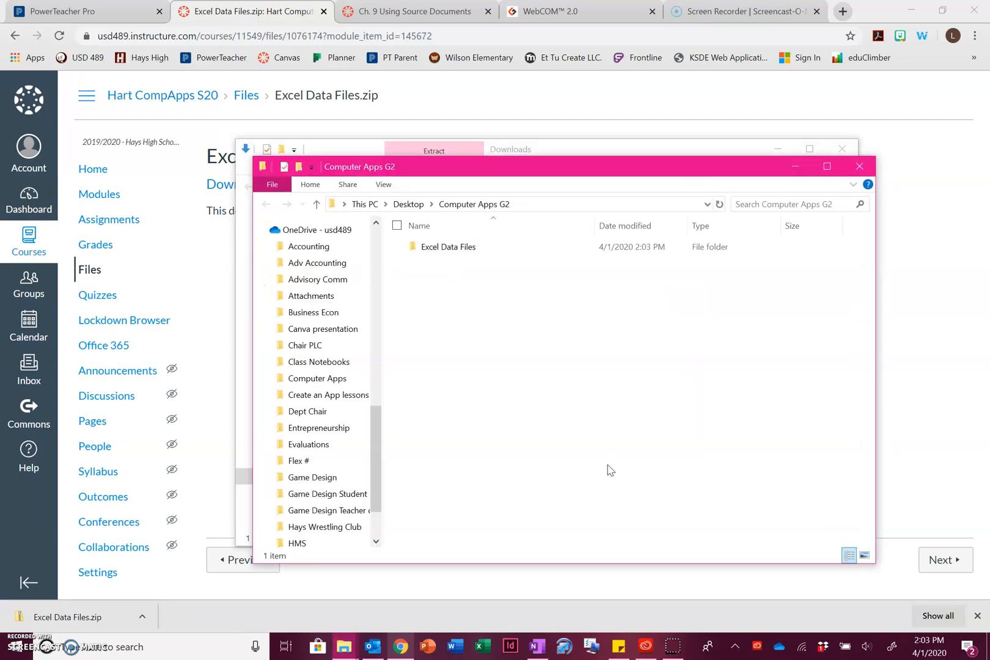
Step: Open the extracted Excel Data Files folder and look through the workbooks in Excel Chapter 1 Data
drag(586, 168, 557, 89)
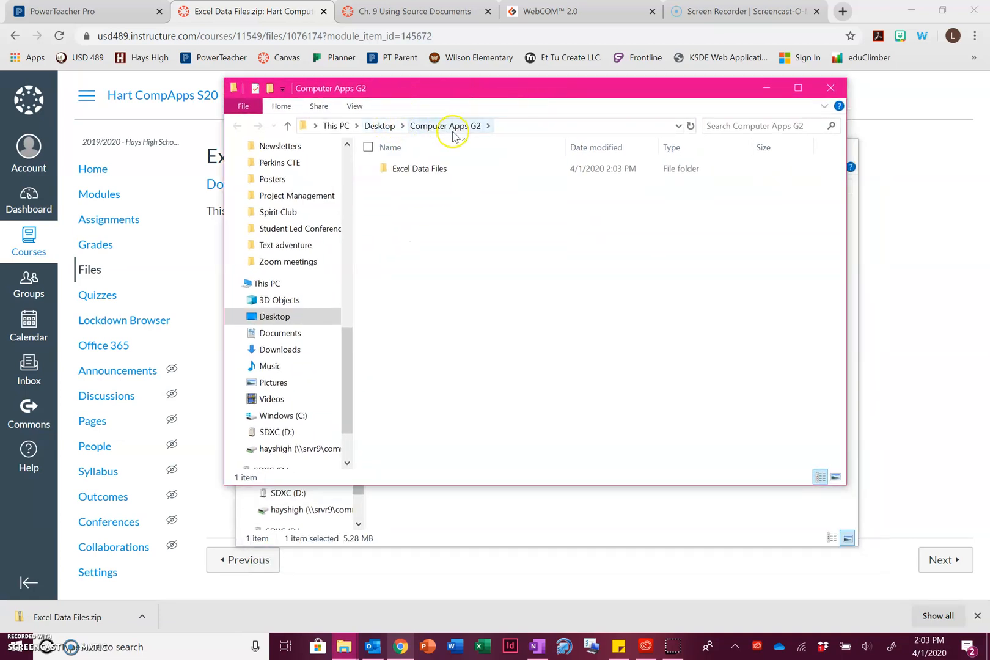
double_click(415, 174)
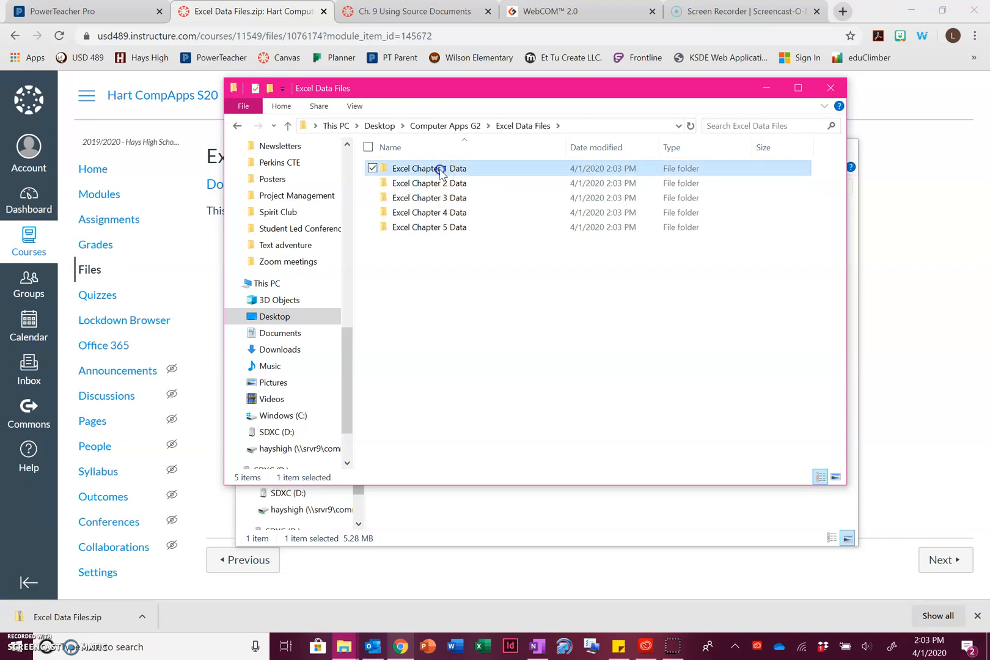
double_click(440, 171)
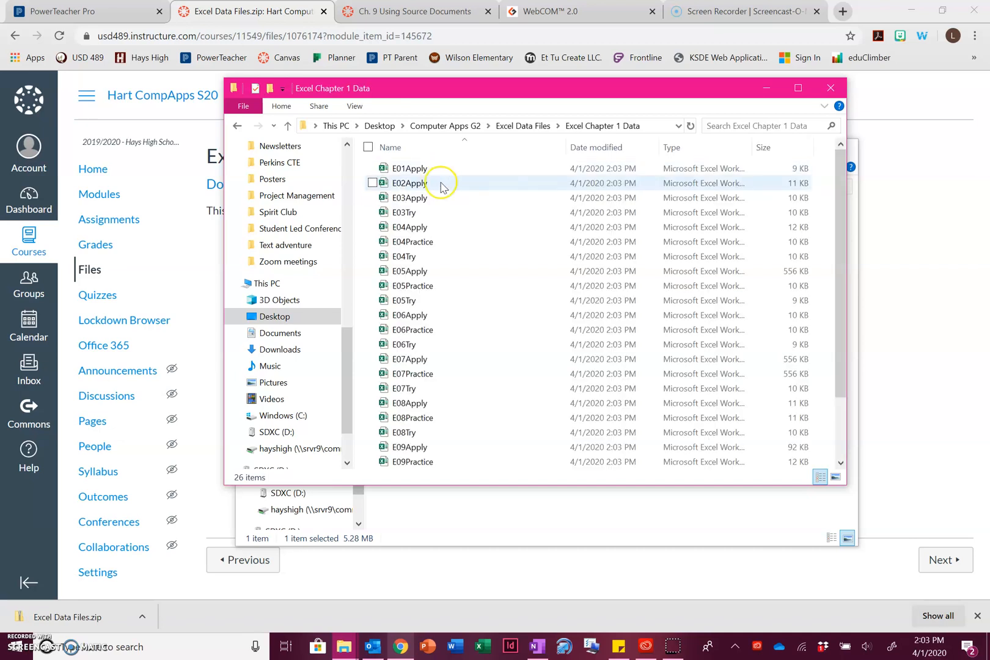
scroll(444, 183, down, 3)
scroll(443, 188, up, 2)
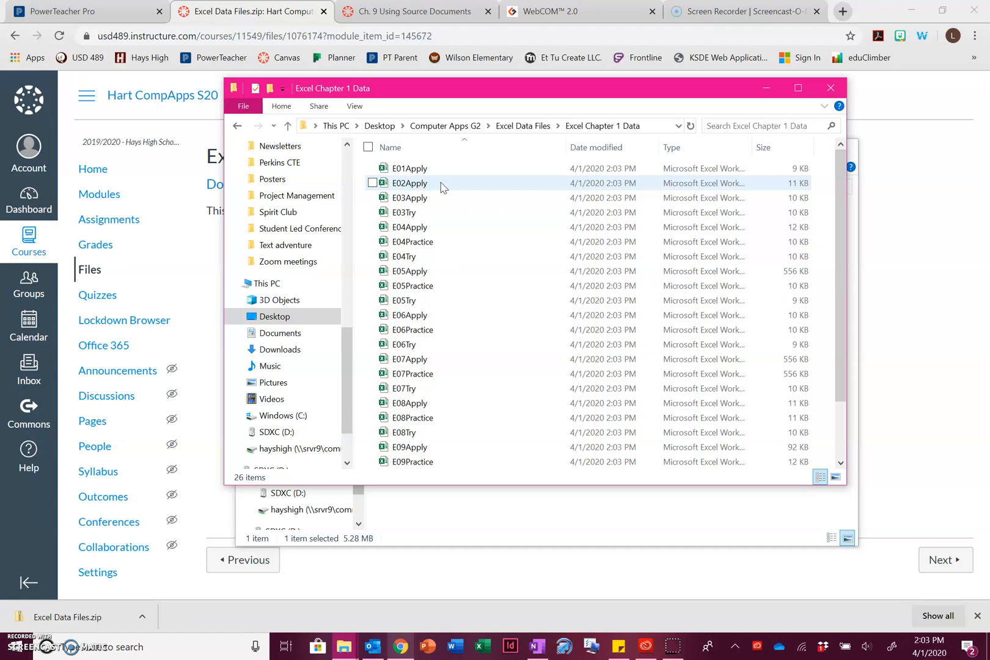